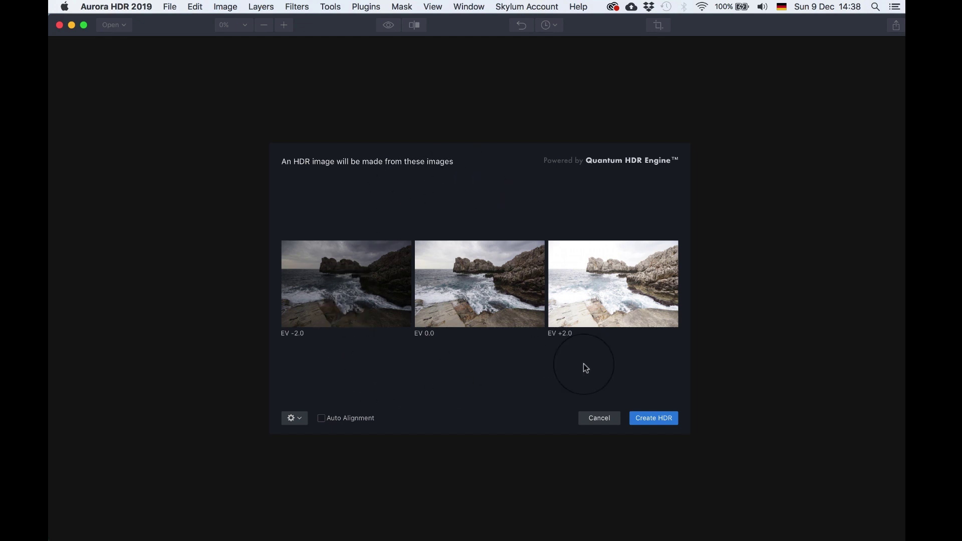
Merge the three brackets into a 32-bit HDR with Auto Alignment and Ghost Reduction enabled
{"action": "mouse_move", "coordinate": [497, 281]}
{"action": "left_click", "coordinate": [322, 419]}
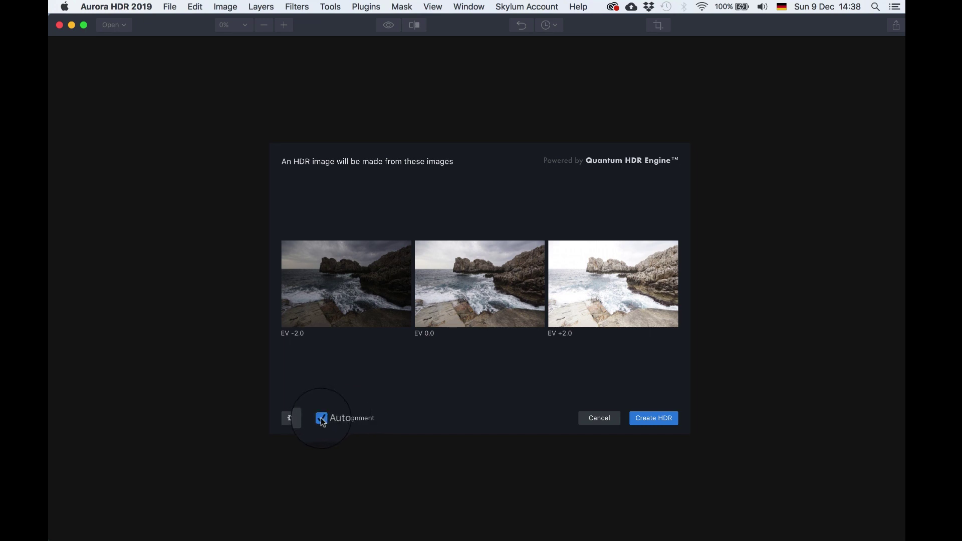
{"action": "left_click", "coordinate": [291, 418]}
{"action": "left_click", "coordinate": [187, 285]}
{"action": "left_click", "coordinate": [522, 407]}
{"action": "left_click", "coordinate": [657, 419]}
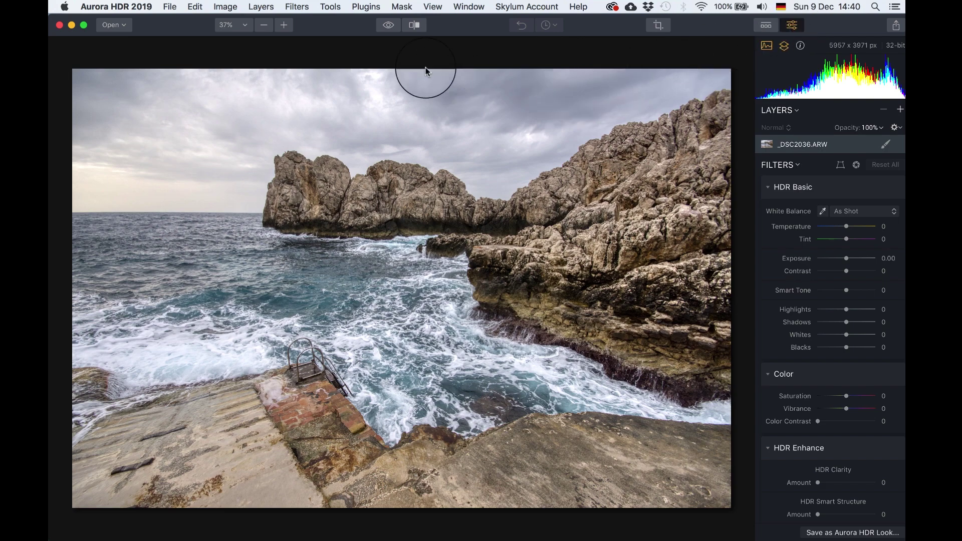
Flip between the original and the HDR merge twice, then show the Looks presets
{"action": "left_click", "coordinate": [387, 25]}
{"action": "left_click", "coordinate": [388, 26]}
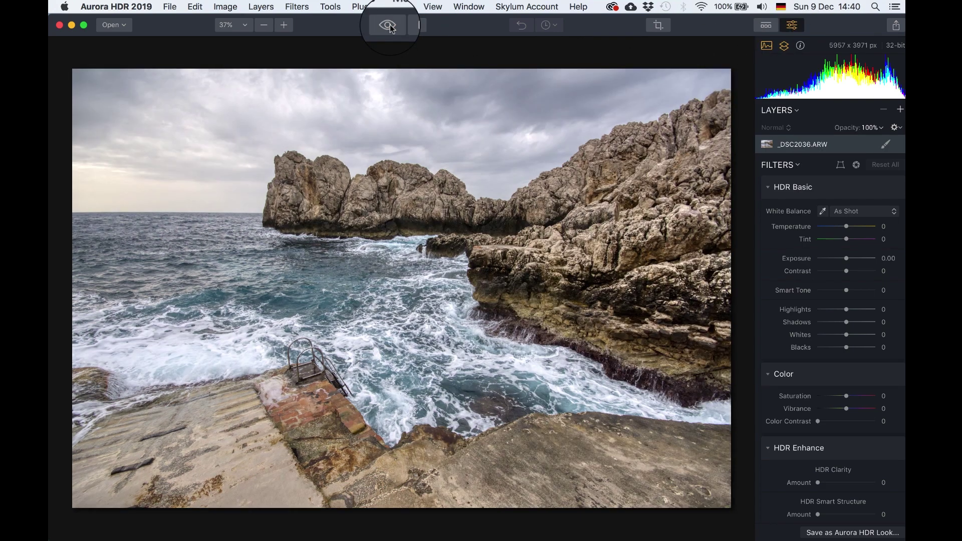
{"action": "left_click", "coordinate": [389, 26]}
{"action": "left_click", "coordinate": [389, 26]}
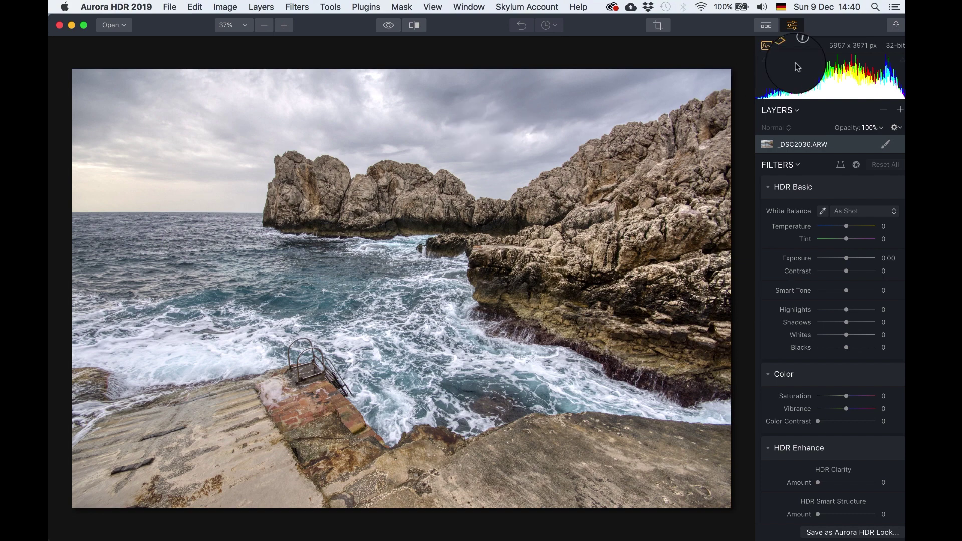
{"action": "left_click", "coordinate": [764, 30]}
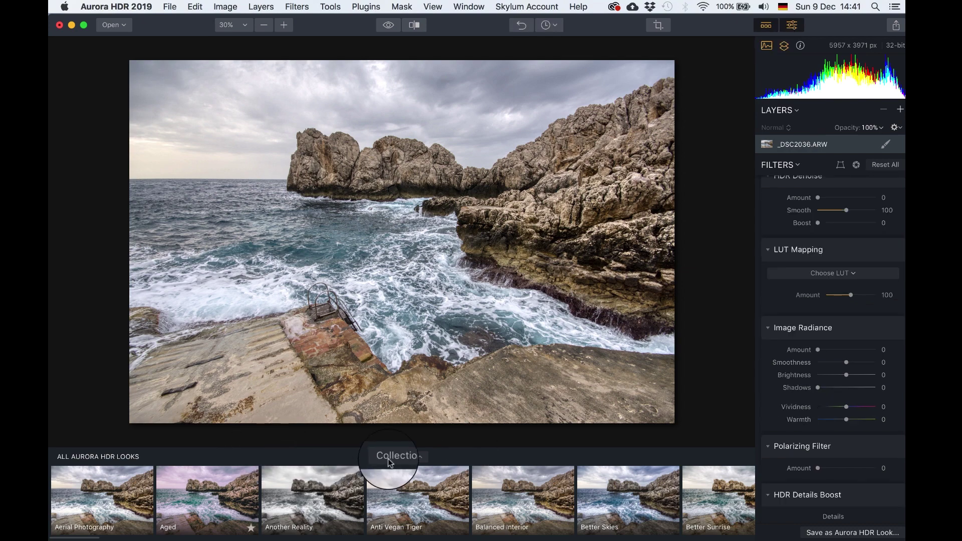
Apply the Warm Landscape look from the Landscape collection
{"action": "left_click", "coordinate": [392, 458]}
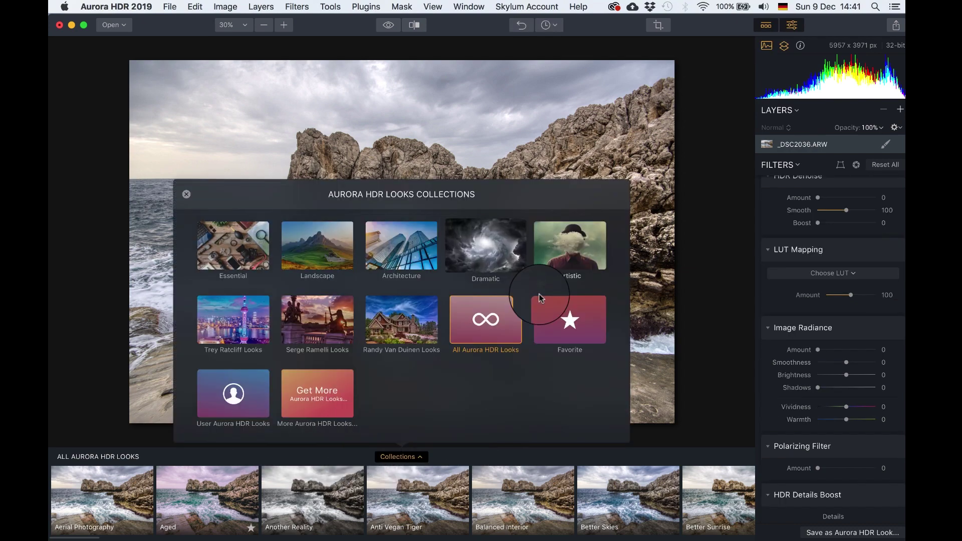
{"action": "left_click", "coordinate": [300, 257]}
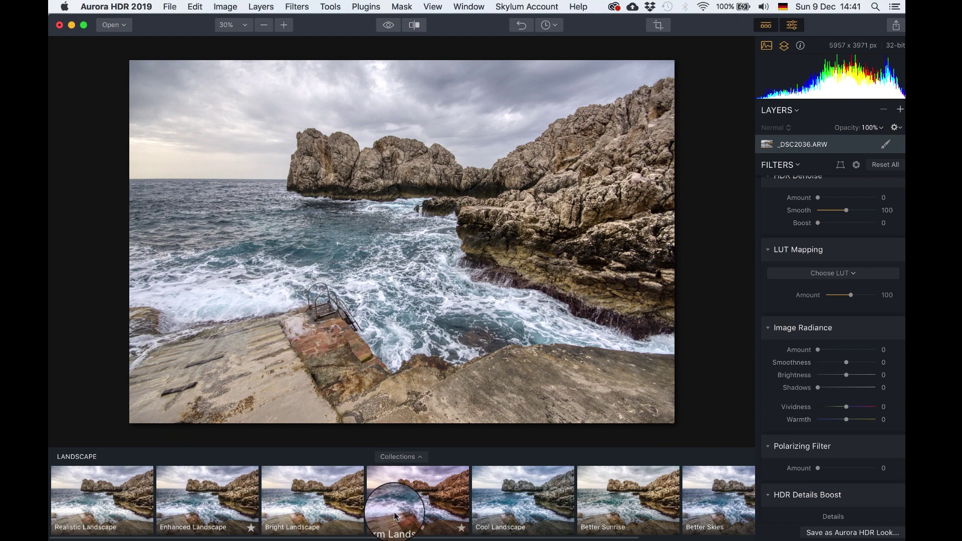
{"action": "left_click", "coordinate": [422, 490]}
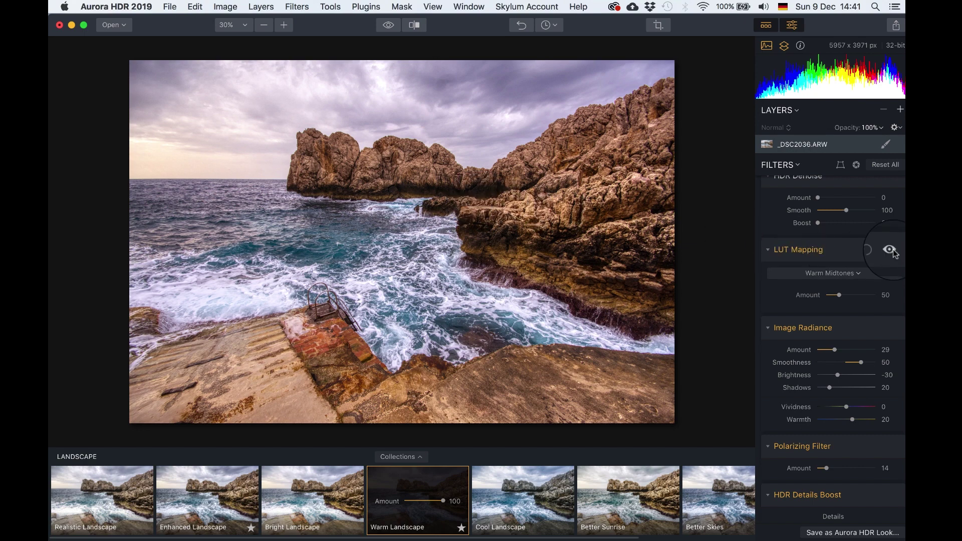
Hide the looks strip and reduce the Warm Midtones LUT Mapping amount to 38
{"action": "scroll", "coordinate": [842, 256], "scroll_direction": "up", "scroll_amount": 10}
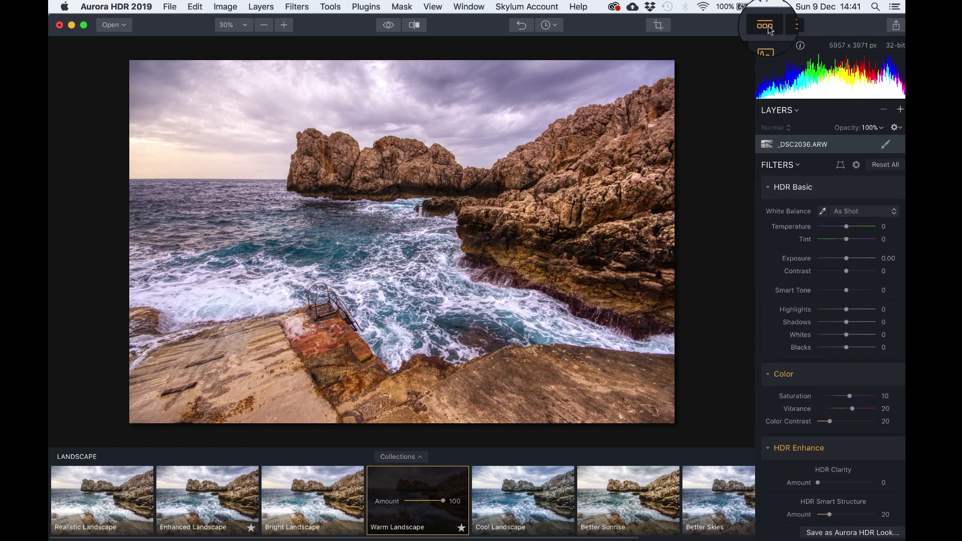
{"action": "left_click", "coordinate": [790, 25]}
{"action": "scroll", "coordinate": [820, 285], "scroll_direction": "down", "scroll_amount": 5}
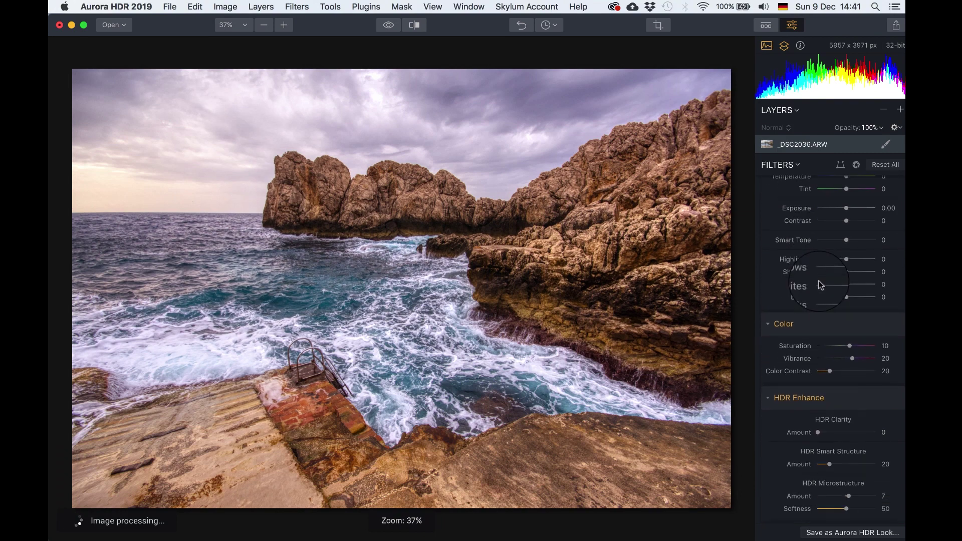
{"action": "scroll", "coordinate": [847, 351], "scroll_direction": "up", "scroll_amount": 4}
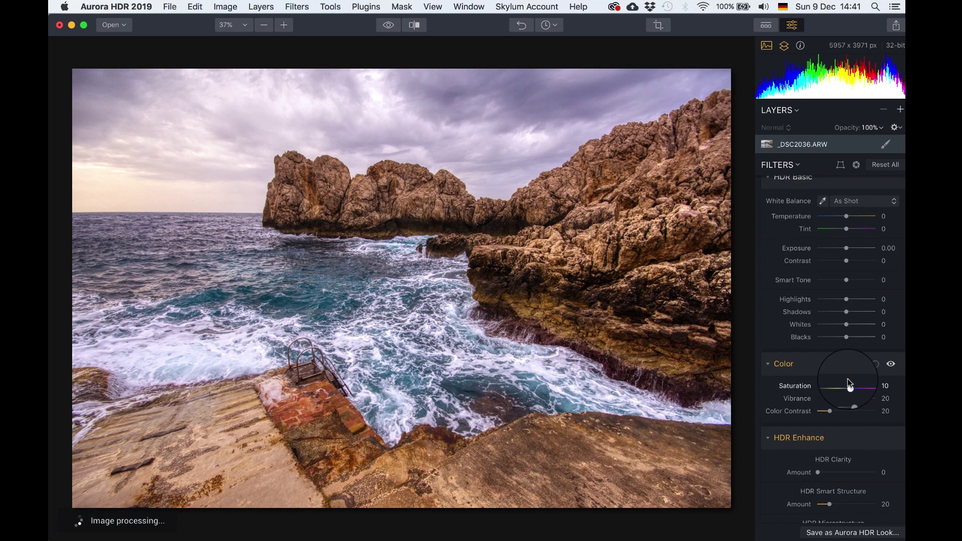
{"action": "scroll", "coordinate": [848, 379], "scroll_direction": "down", "scroll_amount": 15}
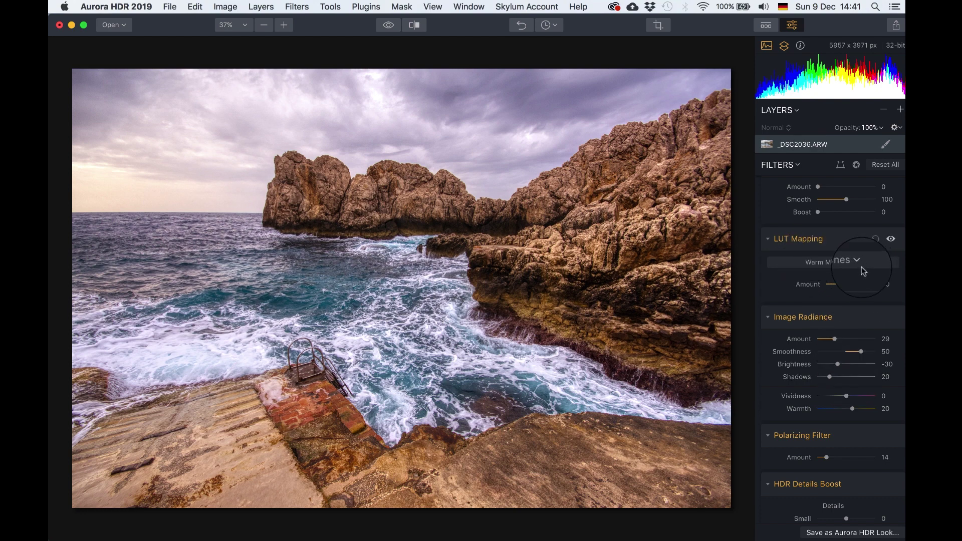
{"action": "left_click_drag", "start_coordinate": [844, 285], "coordinate": [818, 287]}
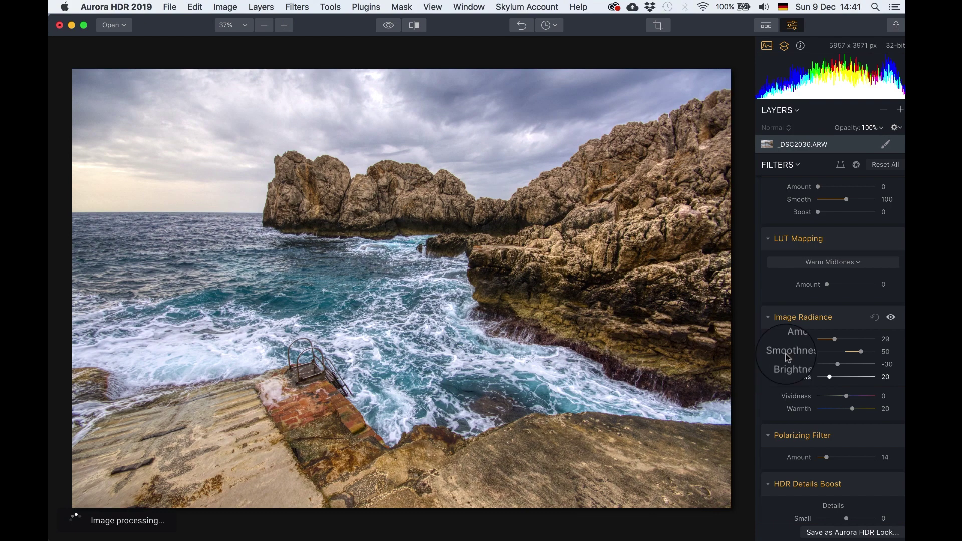
{"action": "left_click_drag", "start_coordinate": [827, 284], "coordinate": [836, 285]}
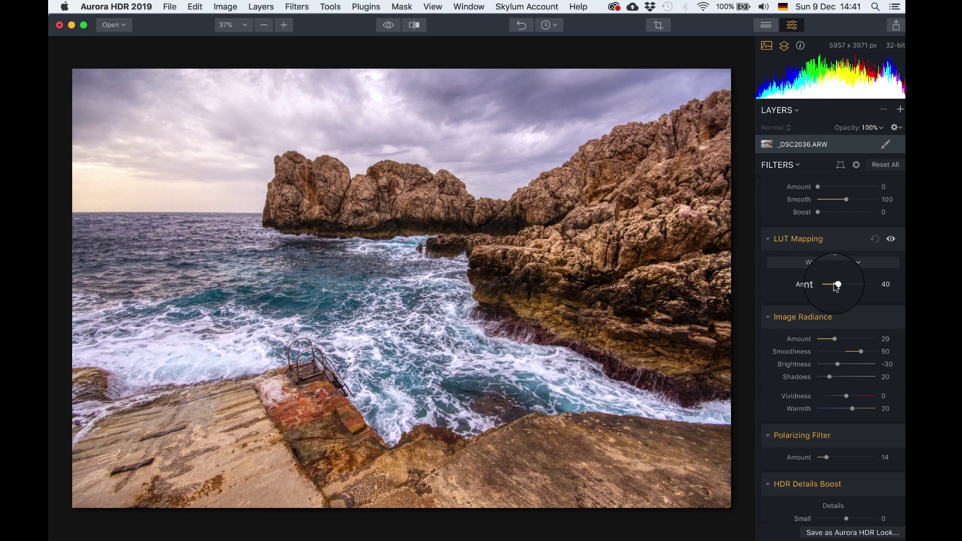
{"action": "left_click_drag", "start_coordinate": [836, 286], "coordinate": [835, 286]}
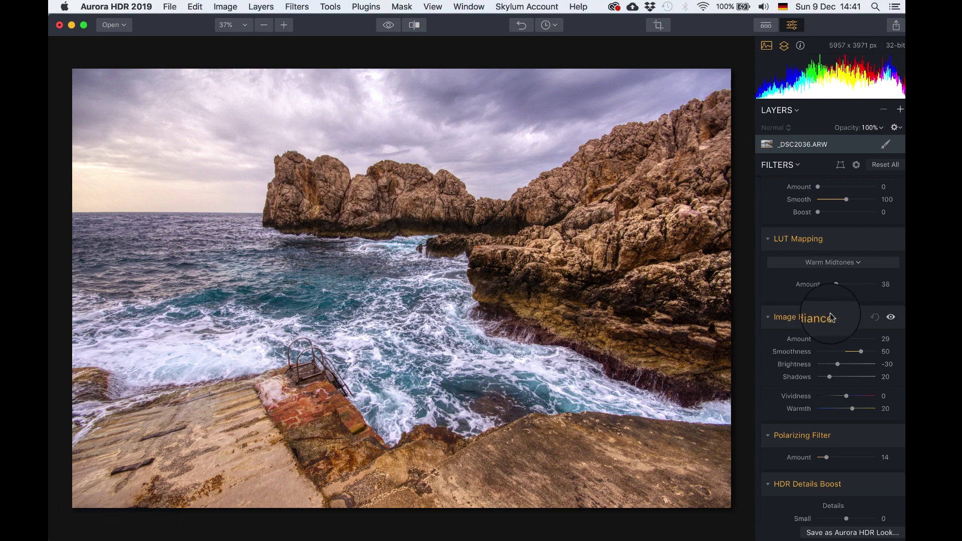
{"action": "scroll", "coordinate": [832, 316], "scroll_direction": "down", "scroll_amount": 10}
Lower HSL saturation of Red to -27 and Orange to -17
{"action": "scroll", "coordinate": [832, 316], "scroll_direction": "up", "scroll_amount": 8}
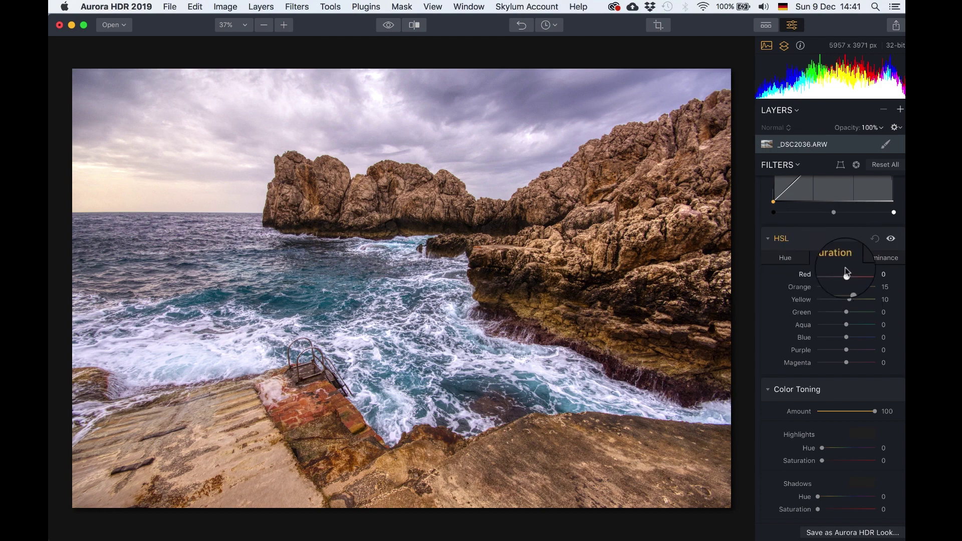
{"action": "mouse_move", "coordinate": [830, 275]}
{"action": "left_mouse_down"}
{"action": "mouse_move", "coordinate": [817, 279]}
{"action": "mouse_move", "coordinate": [882, 276]}
{"action": "mouse_move", "coordinate": [819, 274]}
{"action": "mouse_move", "coordinate": [838, 278]}
{"action": "left_mouse_up"}
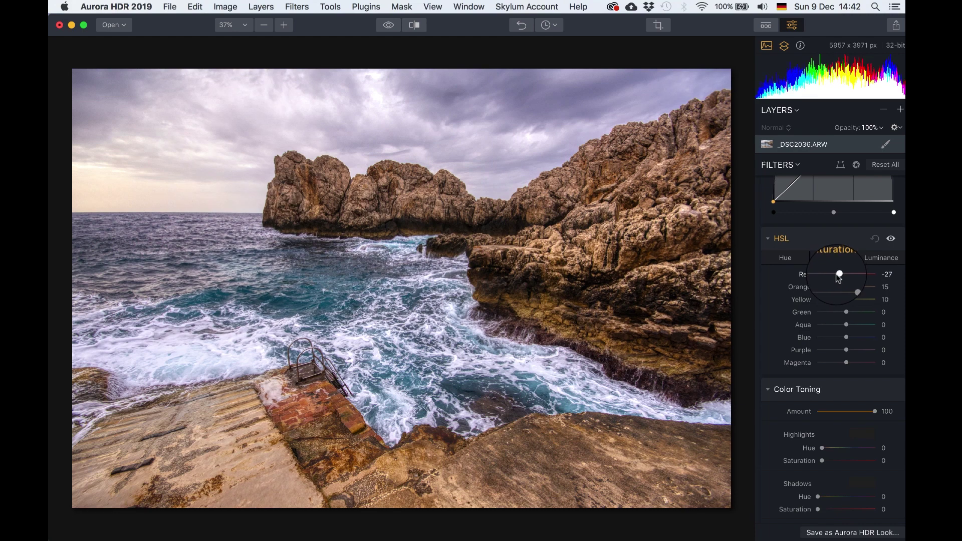
{"action": "mouse_move", "coordinate": [850, 287]}
{"action": "left_mouse_down"}
{"action": "mouse_move", "coordinate": [810, 288]}
{"action": "mouse_move", "coordinate": [839, 288]}
{"action": "left_mouse_up"}
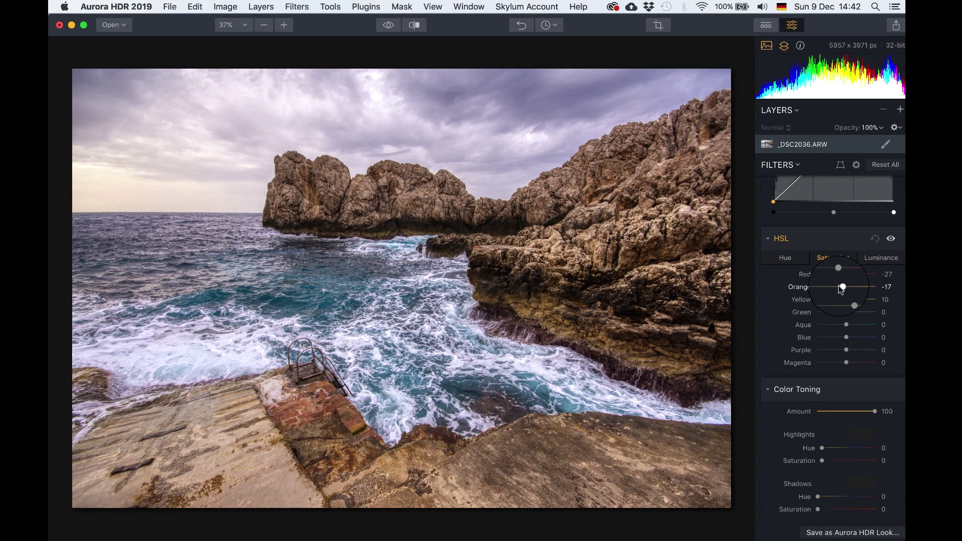
Compare with the original, then set the vignette to Amount -64, Feather 43, Size 64
{"action": "left_click", "coordinate": [389, 25]}
{"action": "left_click", "coordinate": [391, 25]}
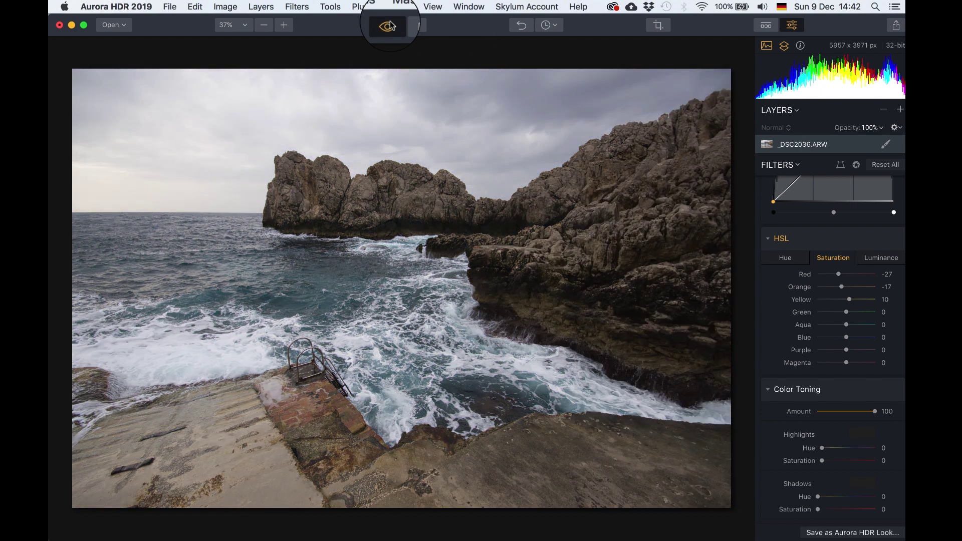
{"action": "left_click", "coordinate": [390, 25]}
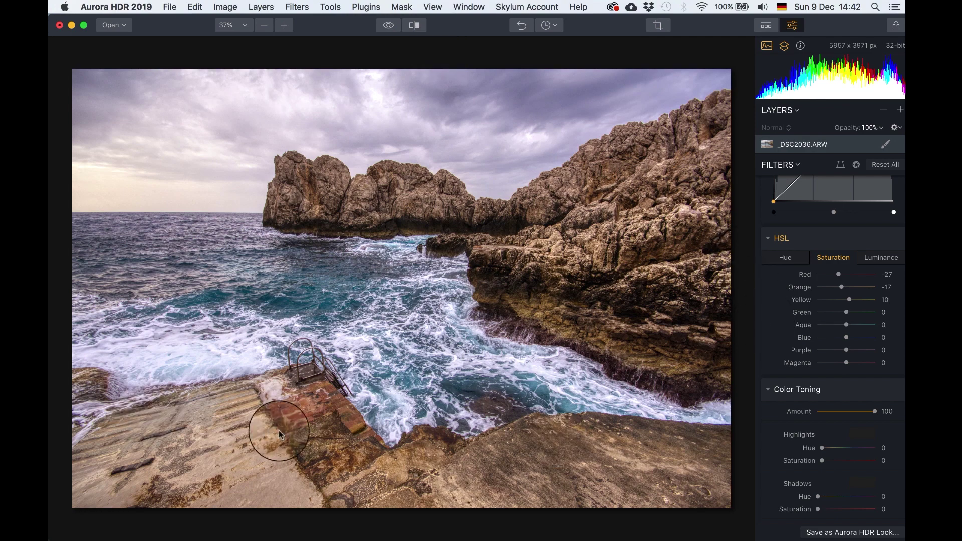
{"action": "scroll", "coordinate": [836, 338], "scroll_direction": "down", "scroll_amount": 10}
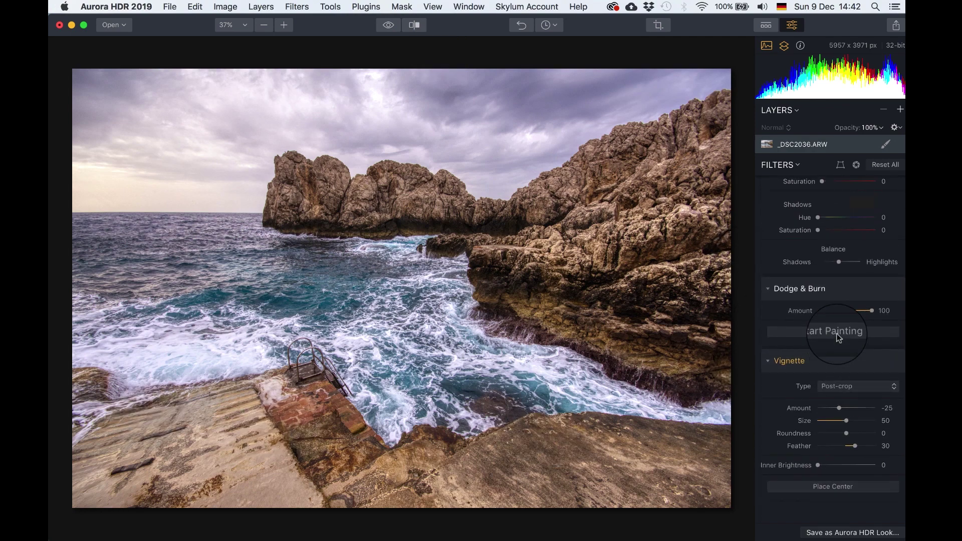
{"action": "left_click_drag", "start_coordinate": [840, 422], "coordinate": [828, 422]}
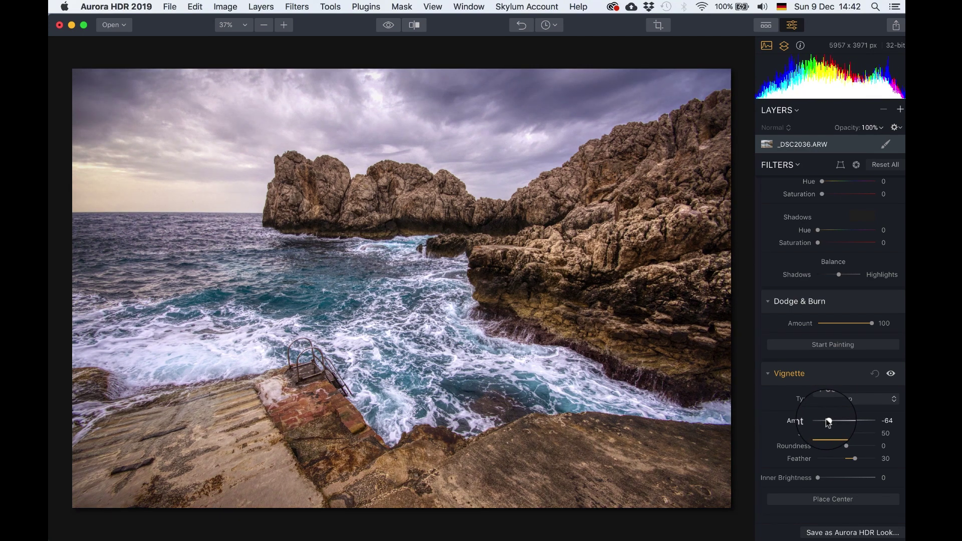
{"action": "left_click_drag", "start_coordinate": [855, 458], "coordinate": [859, 459]}
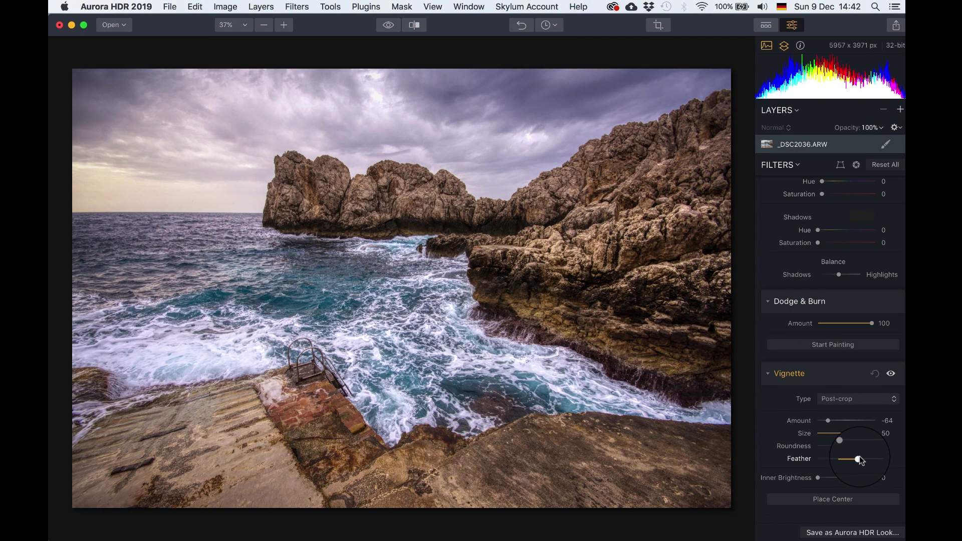
{"action": "left_click_drag", "start_coordinate": [846, 433], "coordinate": [855, 436]}
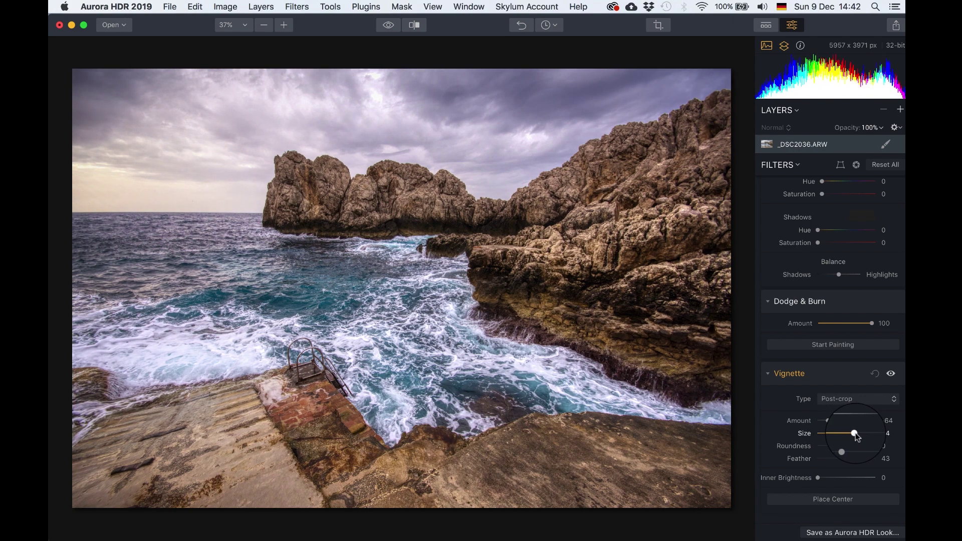
Check the vignette on and off, then raise its Inner Brightness to 11
{"action": "left_click", "coordinate": [891, 374]}
{"action": "left_click", "coordinate": [891, 375]}
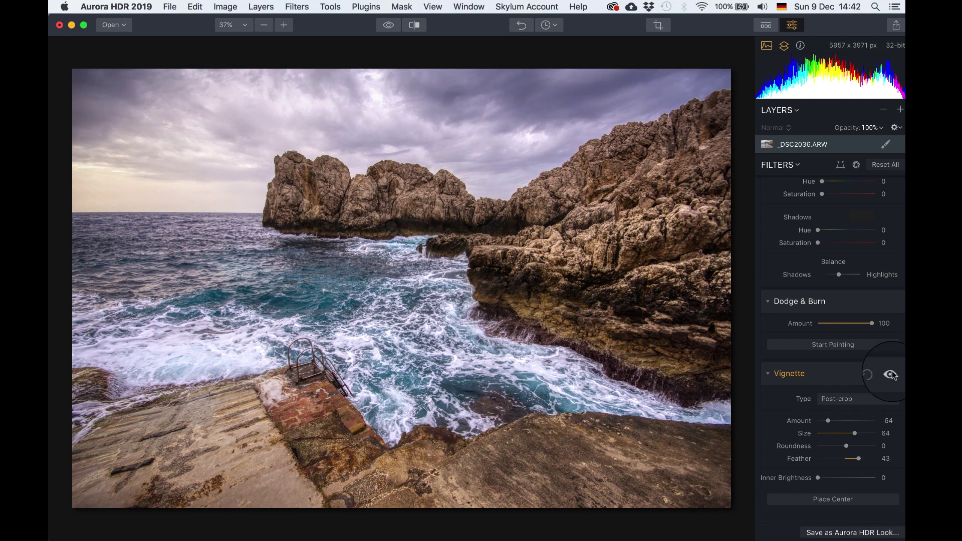
{"action": "left_click", "coordinate": [891, 374]}
{"action": "left_click", "coordinate": [891, 374]}
{"action": "mouse_move", "coordinate": [818, 478]}
{"action": "left_mouse_down"}
{"action": "mouse_move", "coordinate": [846, 479]}
{"action": "mouse_move", "coordinate": [814, 477]}
{"action": "mouse_move", "coordinate": [821, 480]}
{"action": "left_mouse_up"}
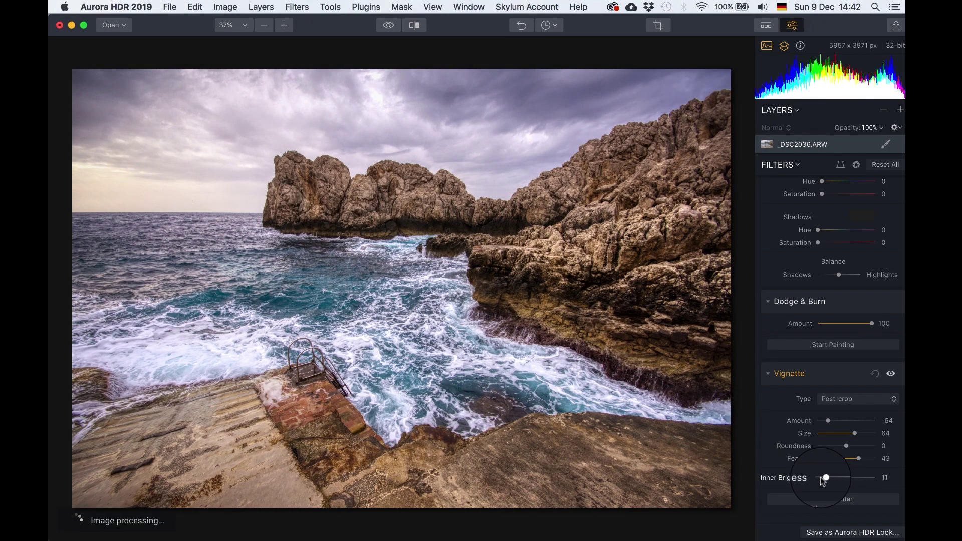
Add a new adjustment layer and pull its Tone Curve down to darken the image
{"action": "left_click", "coordinate": [900, 110]}
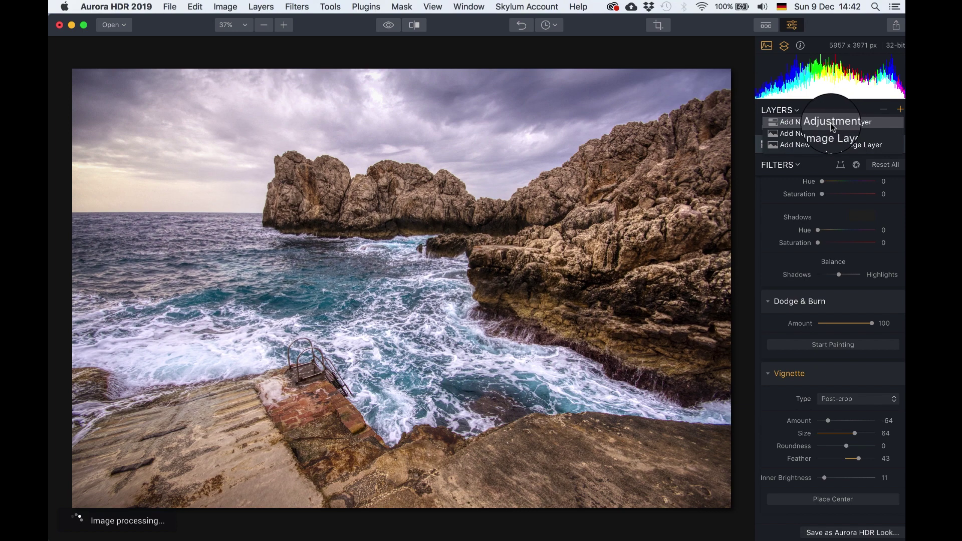
{"action": "left_click", "coordinate": [812, 121]}
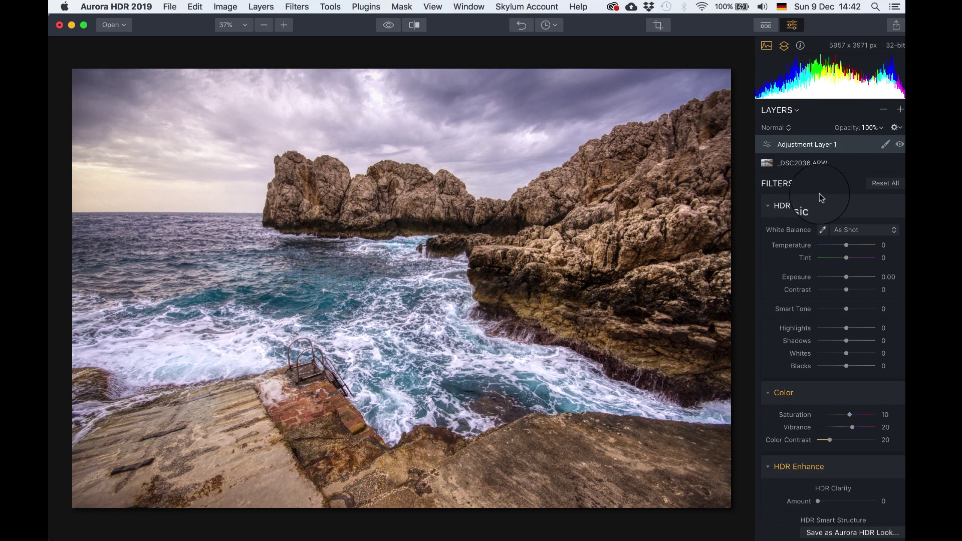
{"action": "scroll", "coordinate": [820, 194], "scroll_direction": "down", "scroll_amount": 15}
{"action": "left_click_drag", "start_coordinate": [831, 328], "coordinate": [846, 343]}
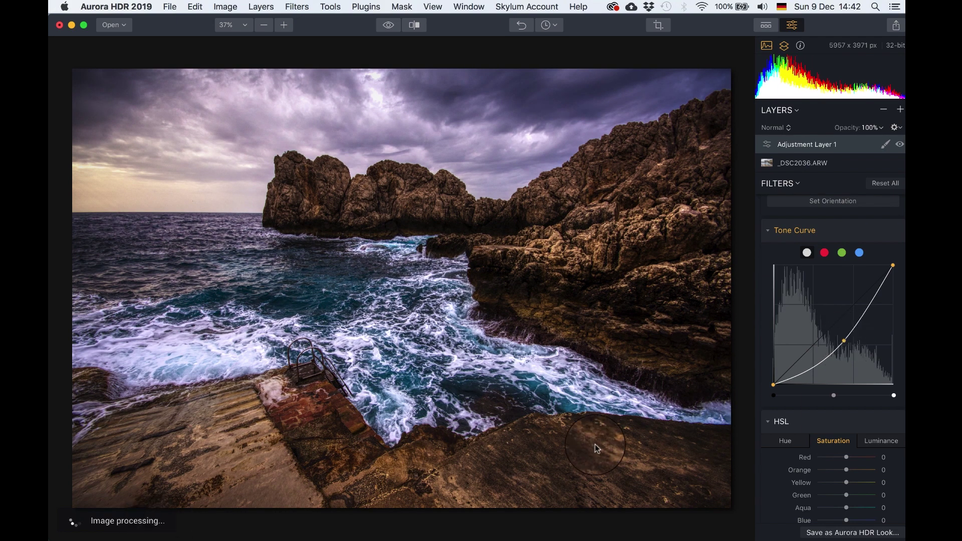
Limit the darkening with a gradient mask drawn across the water and rocky foreground
{"action": "left_click", "coordinate": [885, 145]}
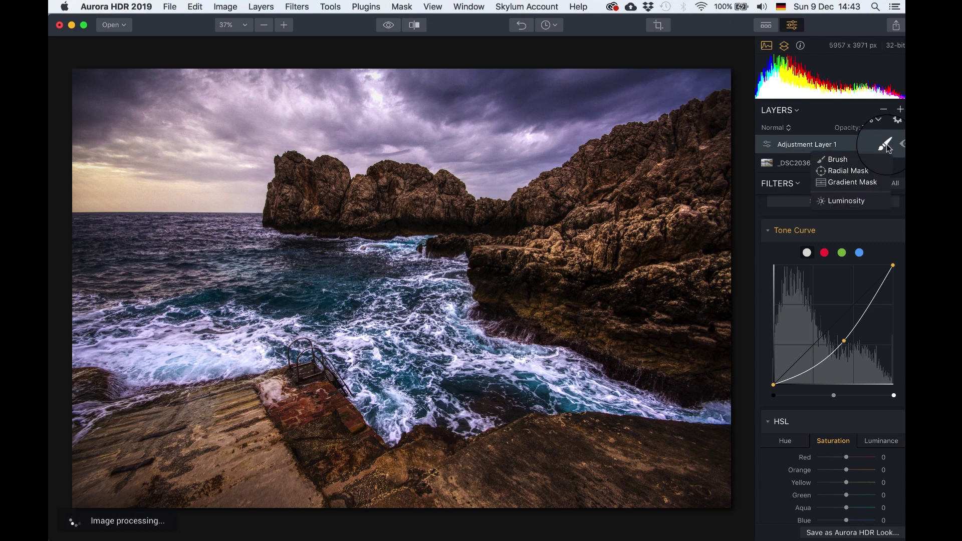
{"action": "left_click", "coordinate": [836, 183]}
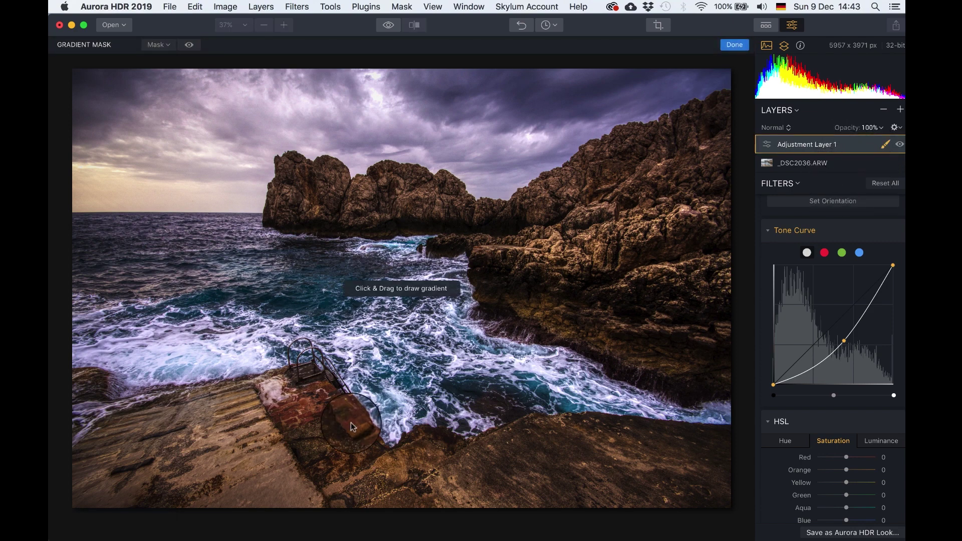
{"action": "left_click_drag", "start_coordinate": [387, 307], "coordinate": [386, 416]}
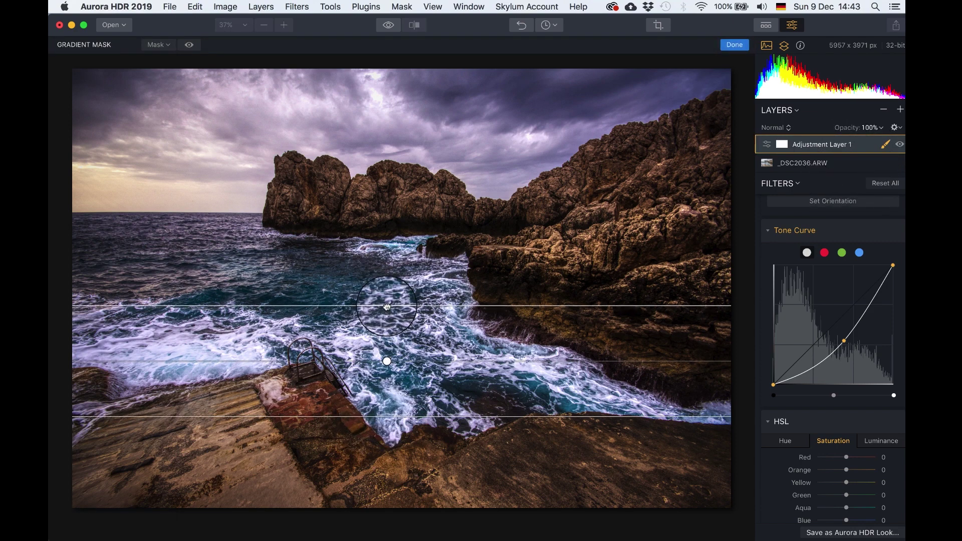
{"action": "left_click_drag", "start_coordinate": [387, 308], "coordinate": [389, 275]}
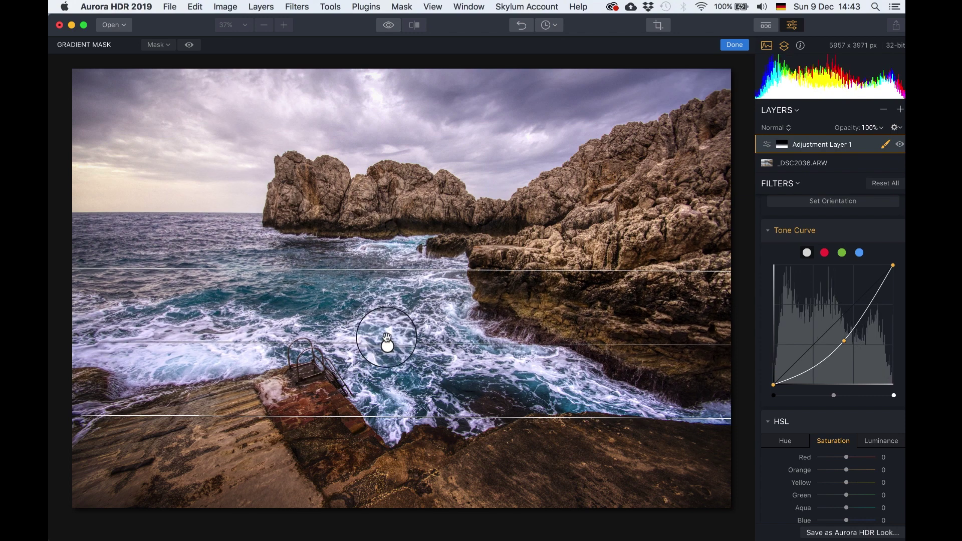
{"action": "left_click_drag", "start_coordinate": [388, 345], "coordinate": [395, 356]}
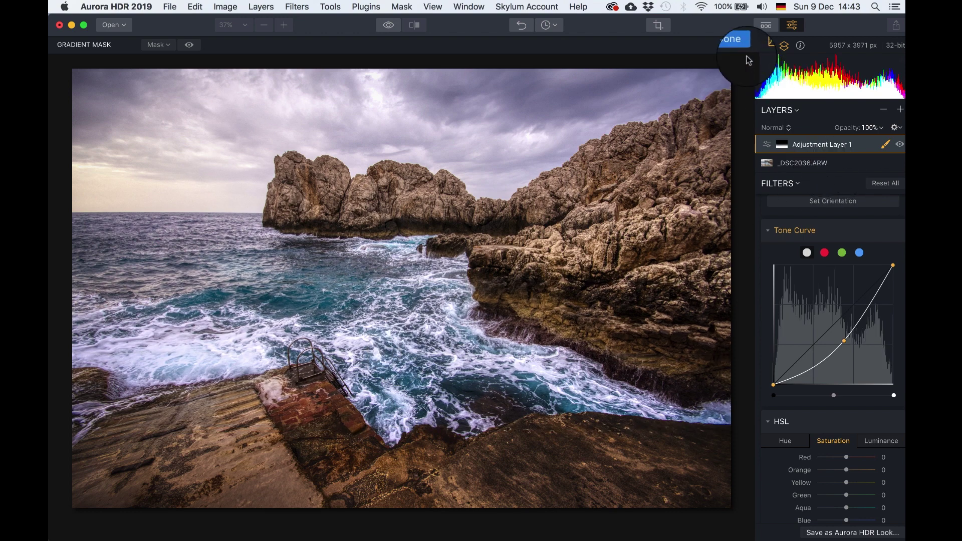
{"action": "left_click", "coordinate": [733, 39]}
Set Adjustment Layer 1's opacity to 50%
{"action": "left_click", "coordinate": [872, 128]}
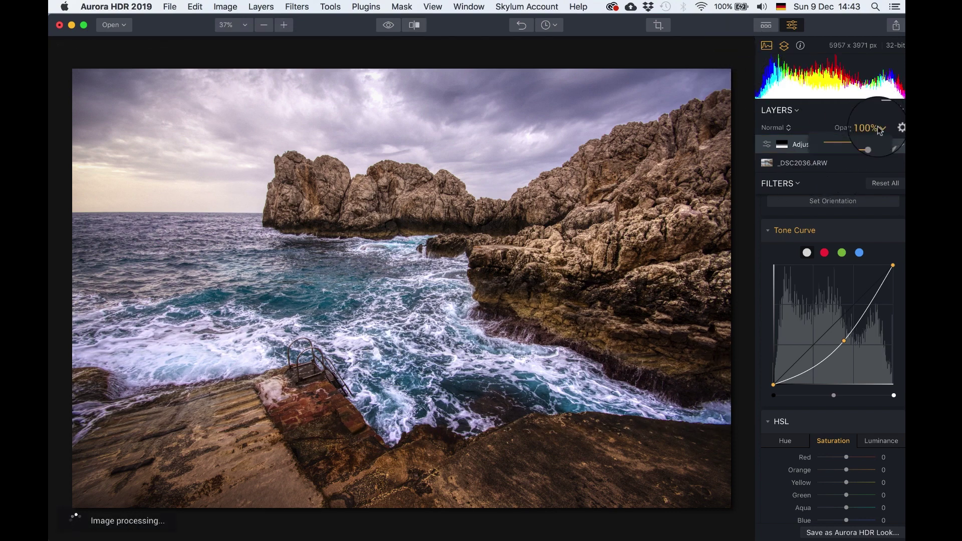
{"action": "left_click_drag", "start_coordinate": [867, 150], "coordinate": [847, 144]}
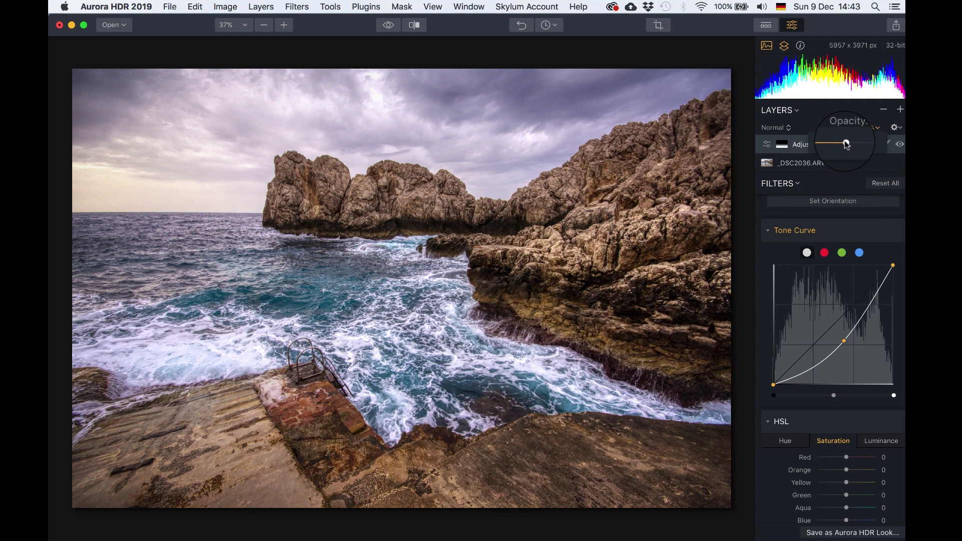
{"action": "left_click_drag", "start_coordinate": [847, 144], "coordinate": [848, 144]}
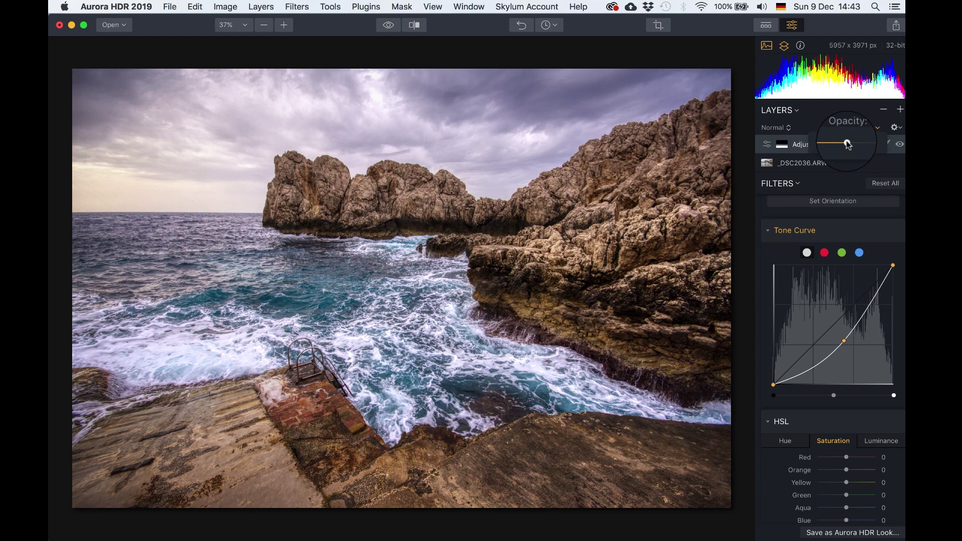
{"action": "left_click_drag", "start_coordinate": [848, 144], "coordinate": [853, 145]}
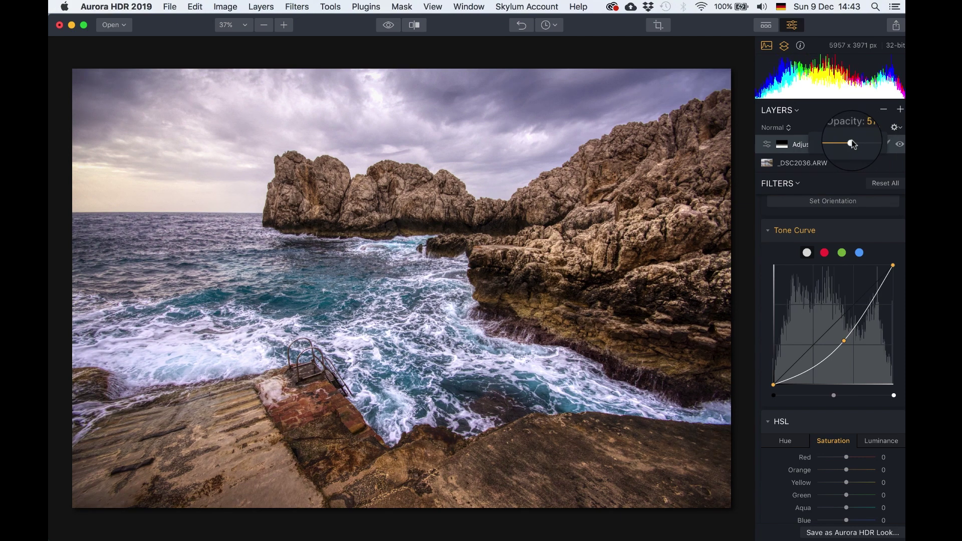
{"action": "left_click_drag", "start_coordinate": [853, 144], "coordinate": [848, 144]}
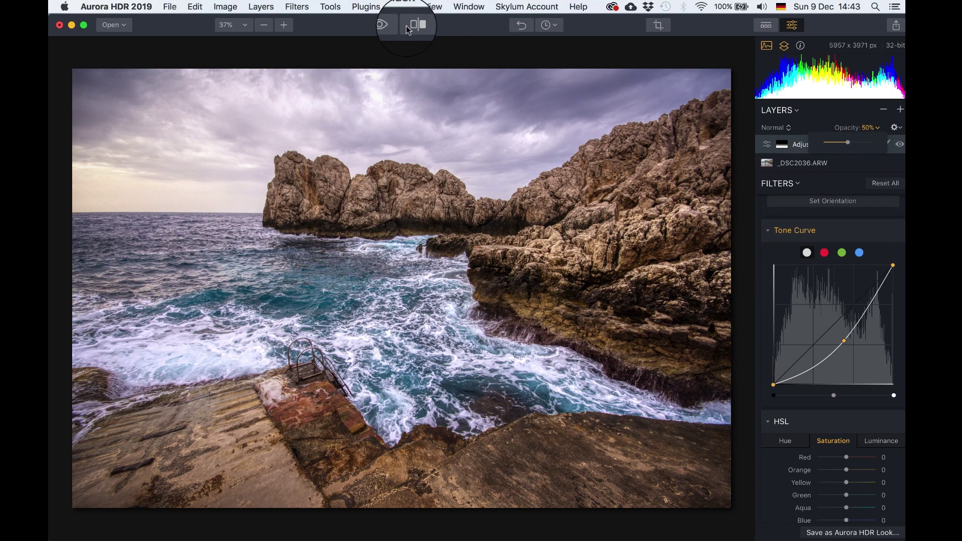
Straighten the horizon with a -0.36° crop rotation, leaving the image 5885 x 3923 px
{"action": "left_click", "coordinate": [664, 32]}
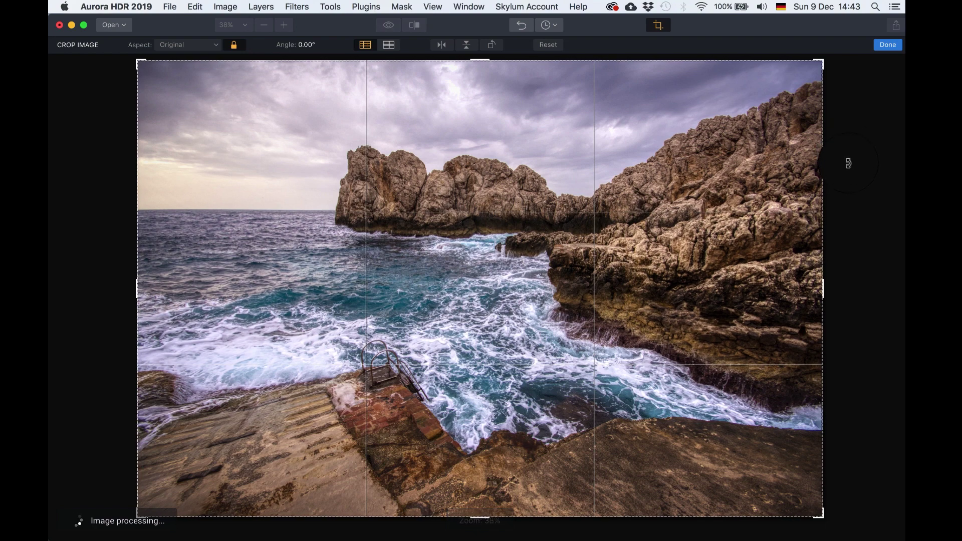
{"action": "left_click_drag", "start_coordinate": [848, 157], "coordinate": [849, 157]}
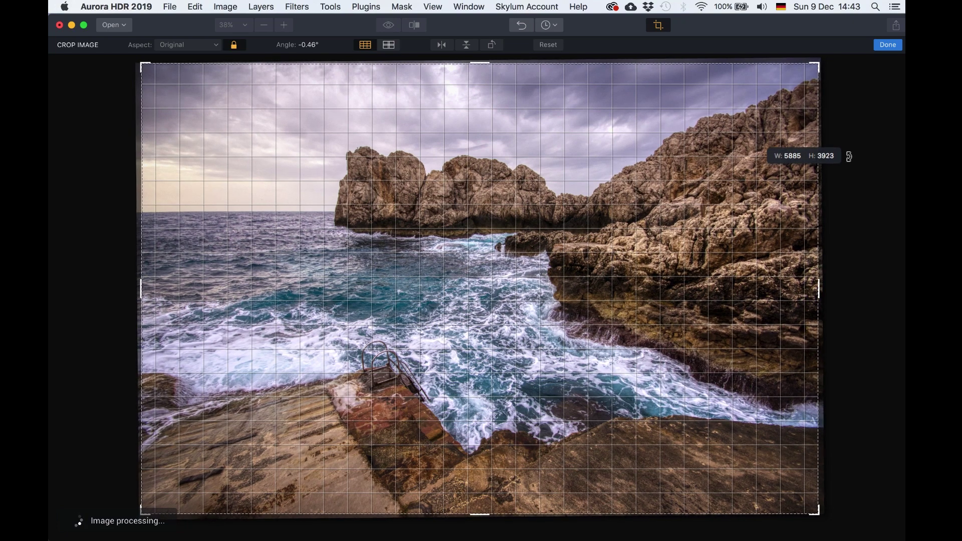
{"action": "left_click_drag", "start_coordinate": [849, 156], "coordinate": [849, 158]}
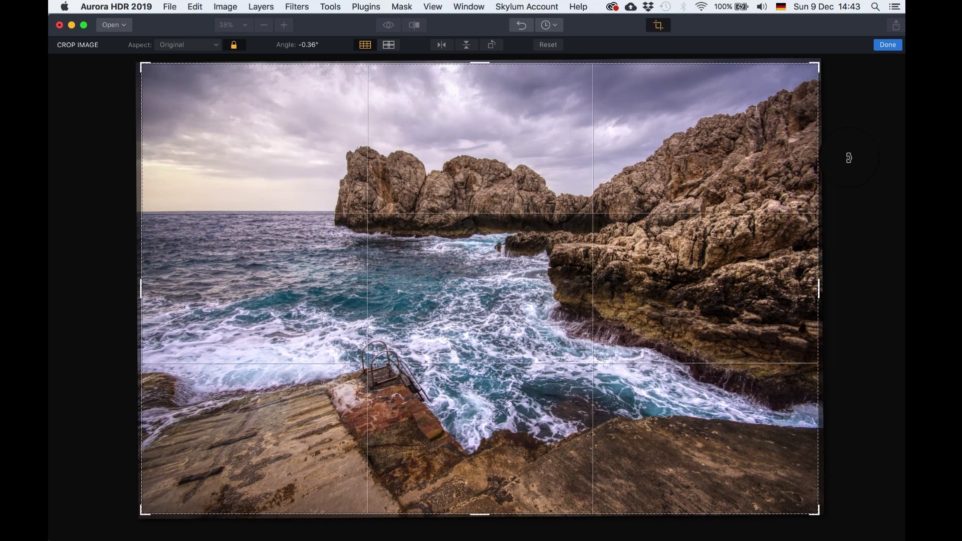
{"action": "key", "text": "Return"}
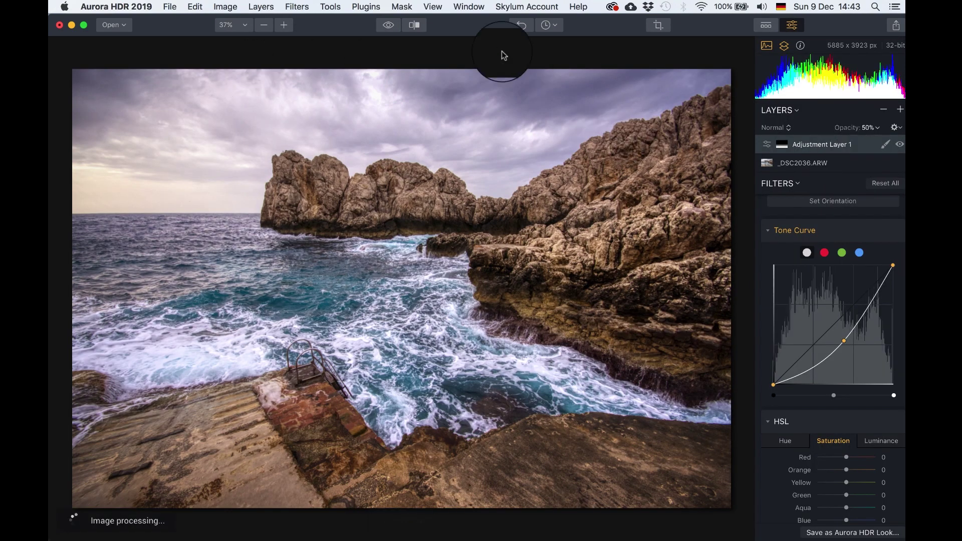
Sweep the before/after split divider across the photo, hiding the side panel to enlarge it
{"action": "left_click", "coordinate": [415, 27]}
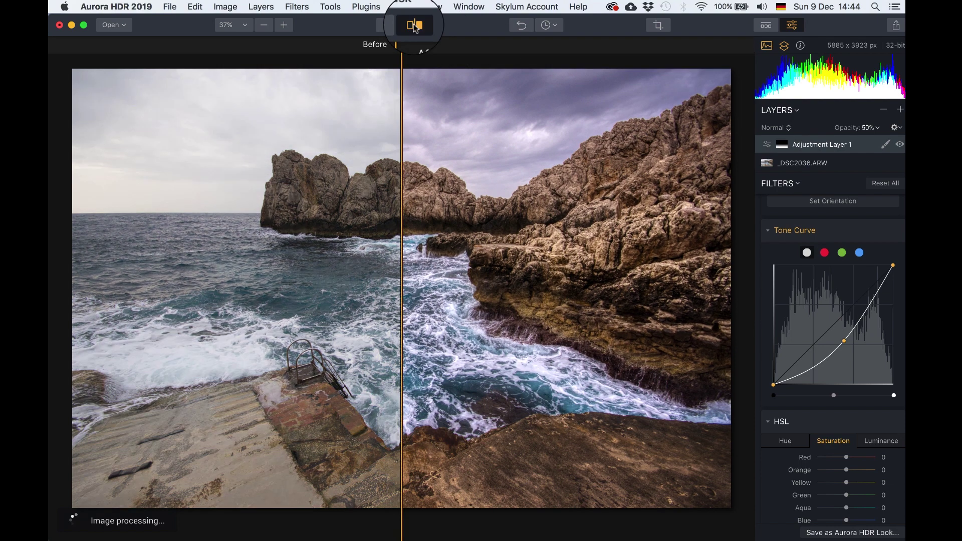
{"action": "left_click_drag", "start_coordinate": [401, 146], "coordinate": [48, 225]}
{"action": "left_click", "coordinate": [415, 25]}
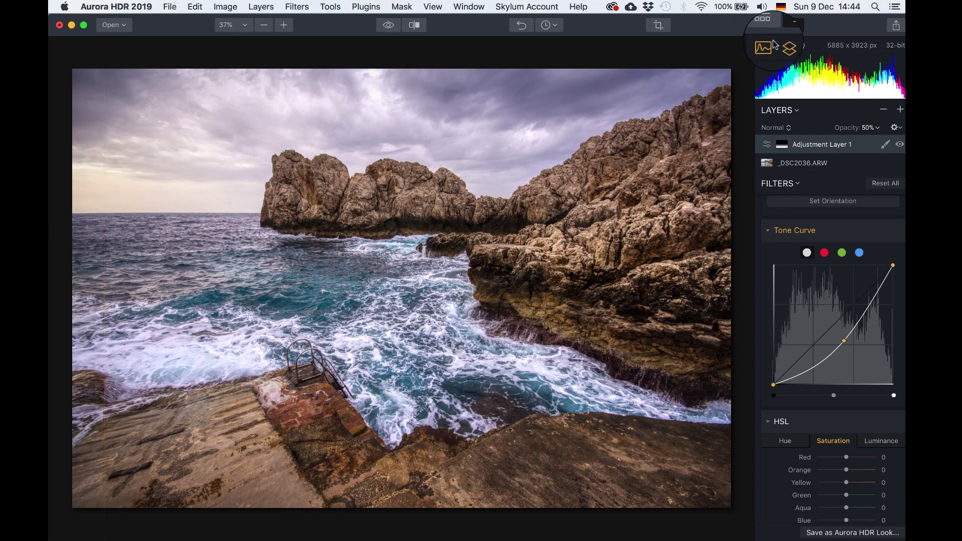
{"action": "left_click", "coordinate": [792, 25]}
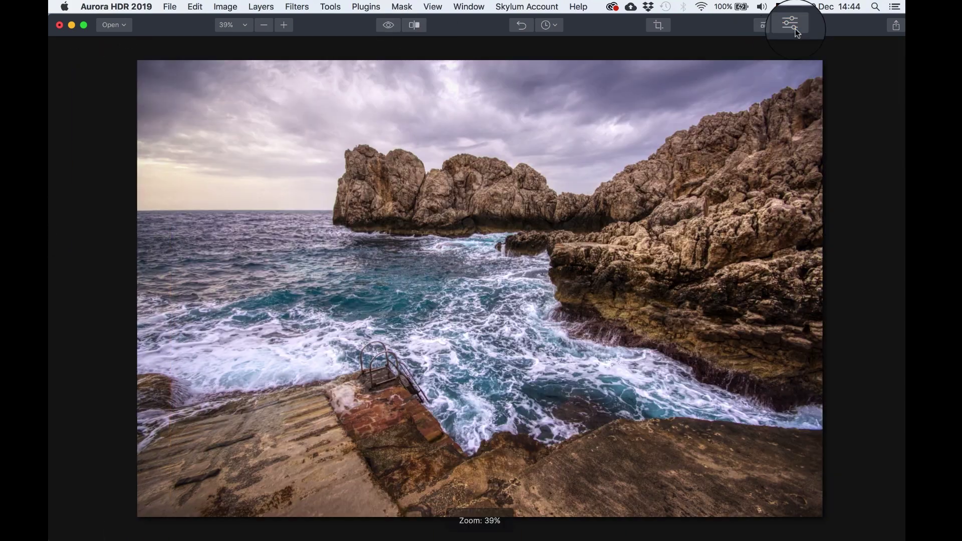
{"action": "left_click", "coordinate": [415, 25]}
{"action": "left_click_drag", "start_coordinate": [183, 225], "coordinate": [64, 258]}
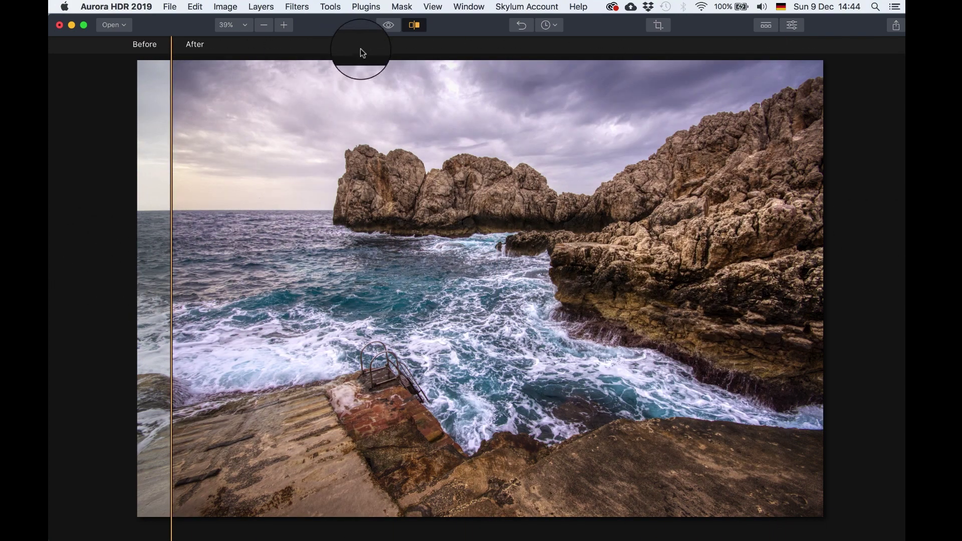
{"action": "left_click", "coordinate": [413, 26]}
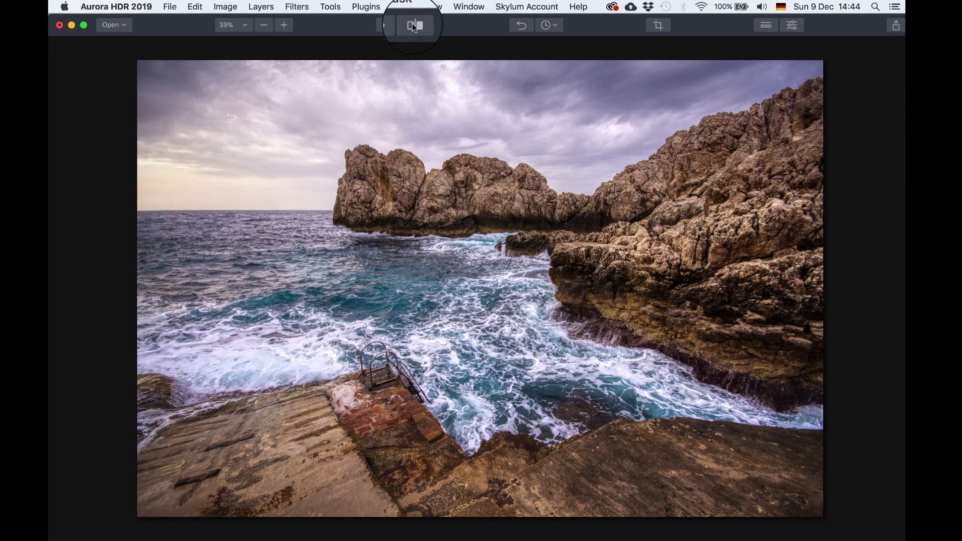